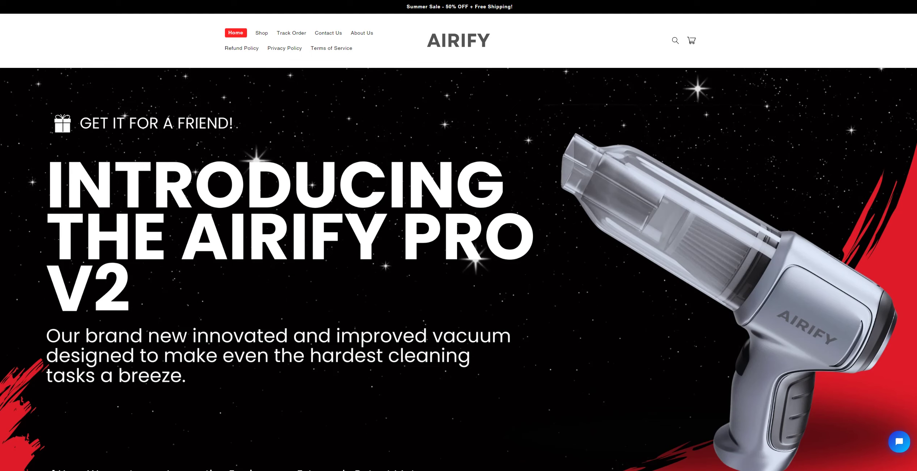
{"action": "scroll", "coordinate": [370, 251], "scroll_direction": "down", "scroll_amount": 3}
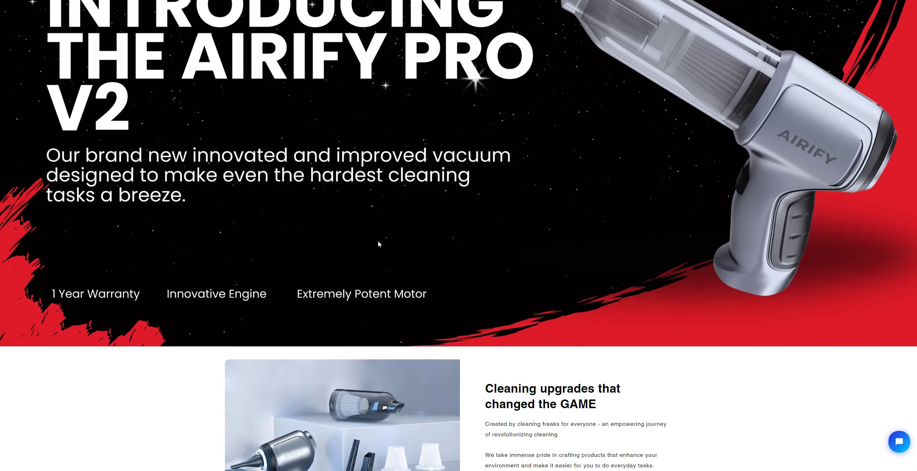
{"action": "scroll", "coordinate": [379, 244], "scroll_direction": "down", "scroll_amount": 2}
{"action": "scroll", "coordinate": [380, 241], "scroll_direction": "down", "scroll_amount": 3}
{"action": "scroll", "coordinate": [382, 241], "scroll_direction": "down", "scroll_amount": 2}
{"action": "scroll", "coordinate": [382, 241], "scroll_direction": "down", "scroll_amount": 2}
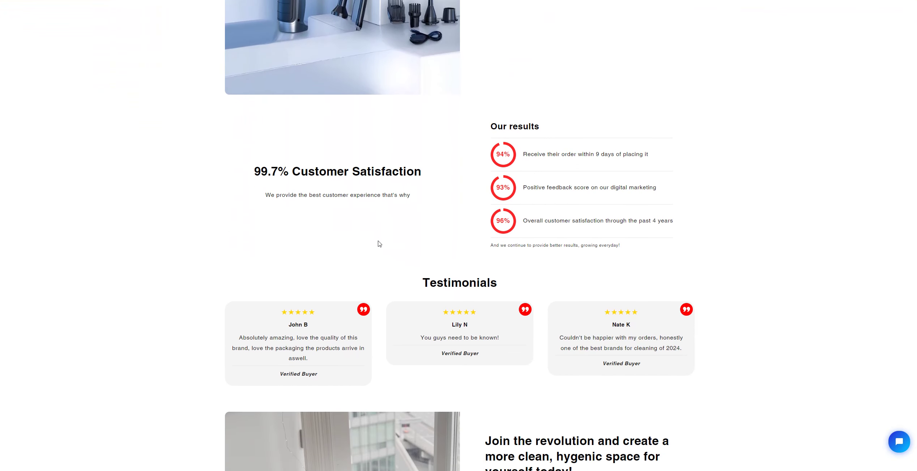
{"action": "scroll", "coordinate": [379, 244], "scroll_direction": "down", "scroll_amount": 2}
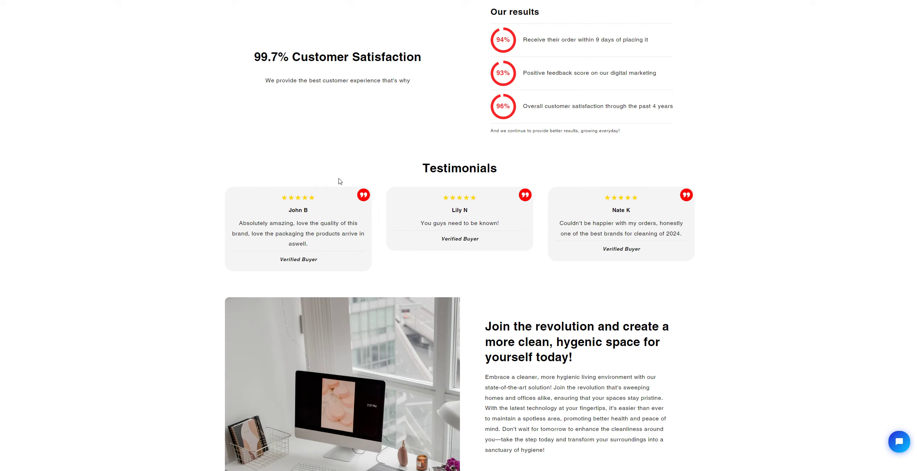
{"action": "scroll", "coordinate": [338, 181], "scroll_direction": "down", "scroll_amount": 1}
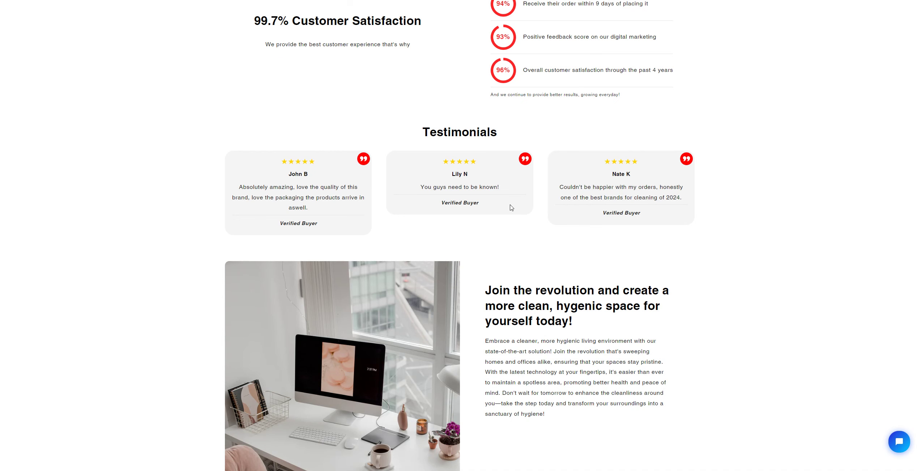
{"action": "scroll", "coordinate": [511, 208], "scroll_direction": "down", "scroll_amount": 5}
{"action": "scroll", "coordinate": [511, 209], "scroll_direction": "down", "scroll_amount": 2}
{"action": "scroll", "coordinate": [512, 211], "scroll_direction": "up", "scroll_amount": 1}
{"action": "scroll", "coordinate": [502, 187], "scroll_direction": "up", "scroll_amount": 2}
{"action": "scroll", "coordinate": [463, 140], "scroll_direction": "up", "scroll_amount": 1}
{"action": "scroll", "coordinate": [461, 200], "scroll_direction": "down", "scroll_amount": 4}
{"action": "scroll", "coordinate": [462, 200], "scroll_direction": "down", "scroll_amount": 1}
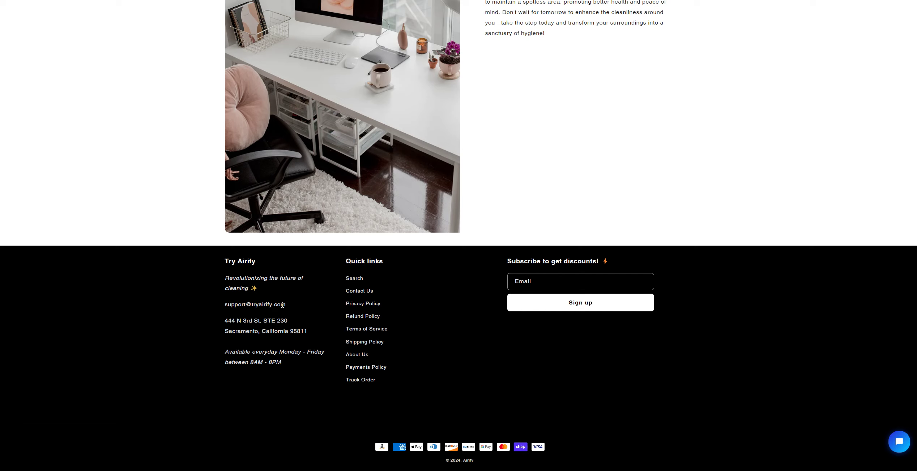
{"action": "scroll", "coordinate": [282, 304], "scroll_direction": "up", "scroll_amount": 3}
{"action": "scroll", "coordinate": [281, 307], "scroll_direction": "up", "scroll_amount": 3}
{"action": "scroll", "coordinate": [213, 233], "scroll_direction": "up", "scroll_amount": 3}
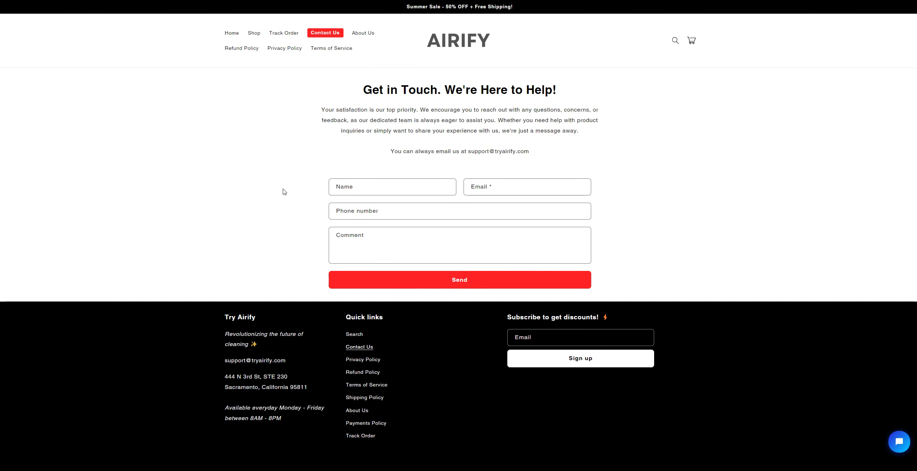
Go through the Get in Touch form's Name, Phone number, Email and Comment fields
{"action": "left_click", "coordinate": [351, 189]}
{"action": "left_click", "coordinate": [347, 208]}
{"action": "left_click", "coordinate": [496, 185]}
{"action": "left_click", "coordinate": [444, 238]}
Switch from Contact Us to the About Us page using the header menu
{"action": "left_click", "coordinate": [363, 33]}
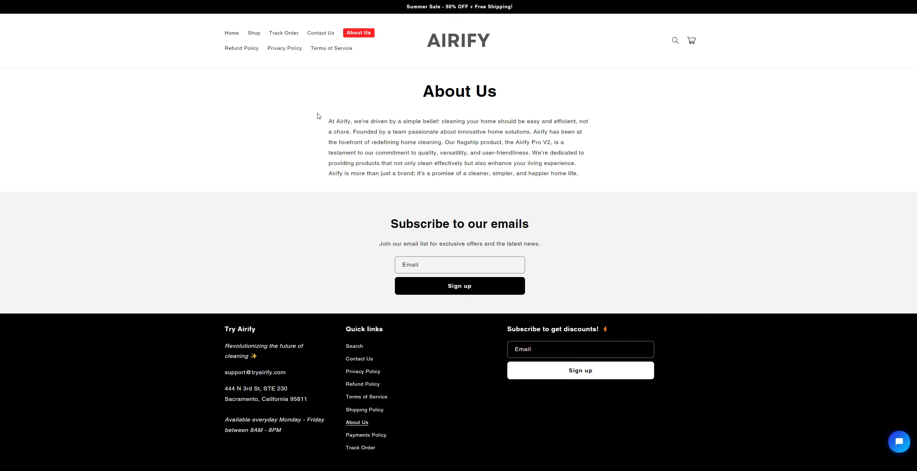